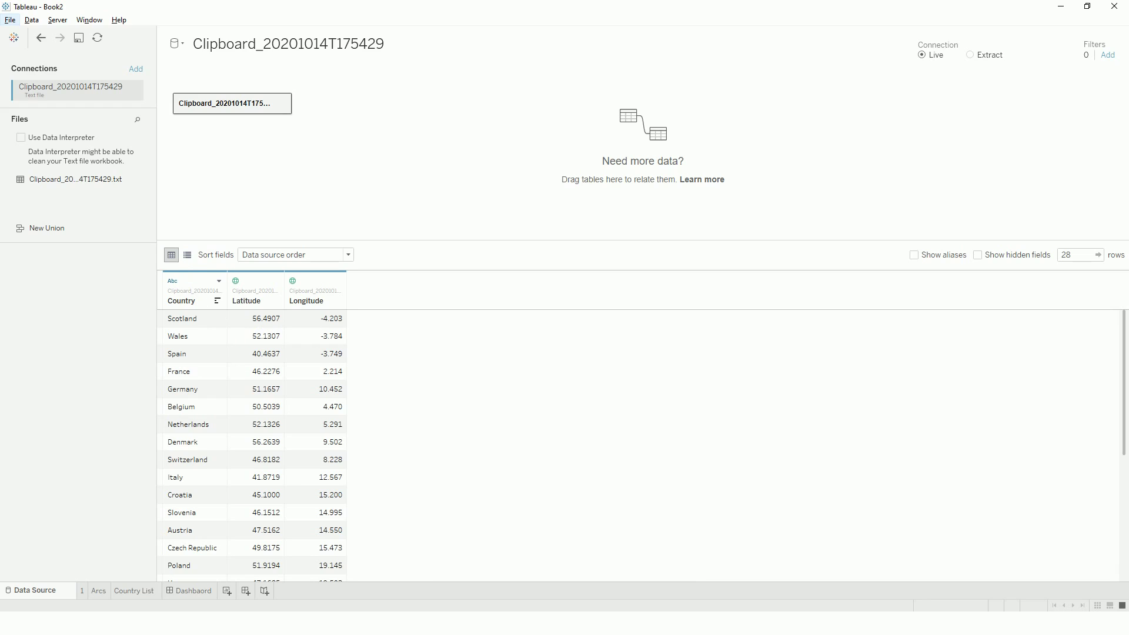
On sheet 1, create the String parameter 'Select Origin' with a list of allowed values from Country
key("Escape")
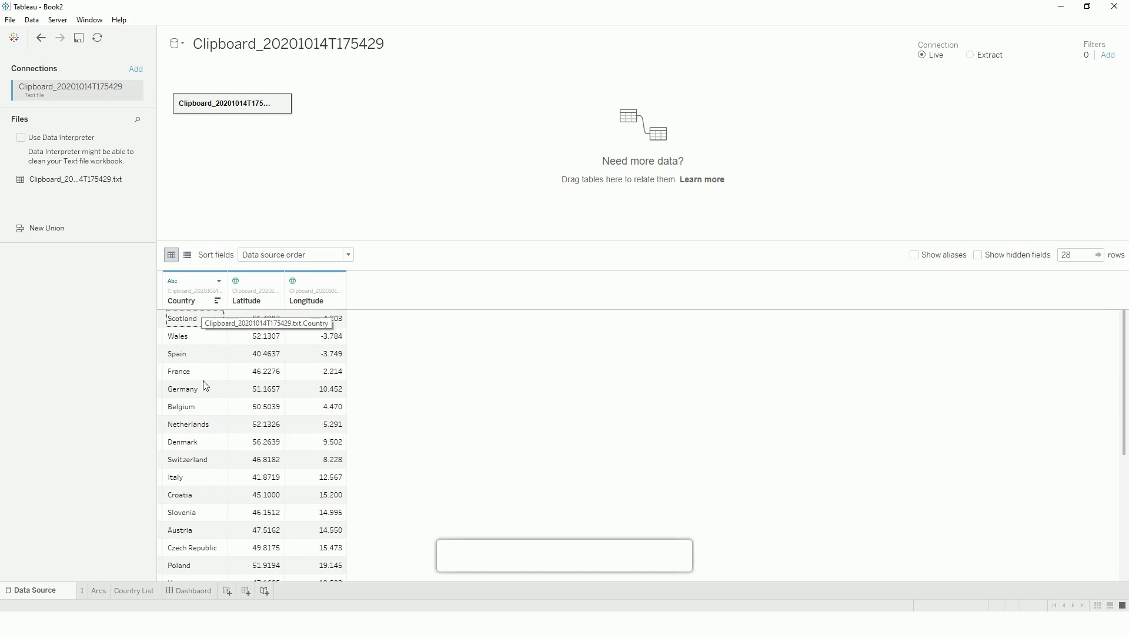
left_click(166, 569)
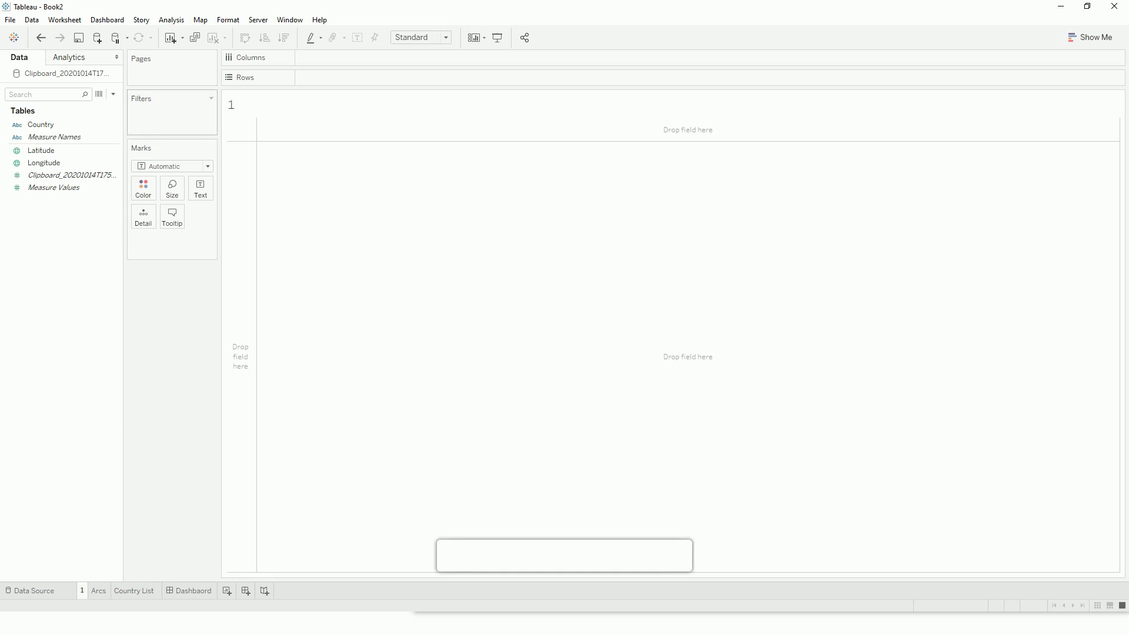
right_click(83, 358)
left_click(131, 372)
type("Select Origin")
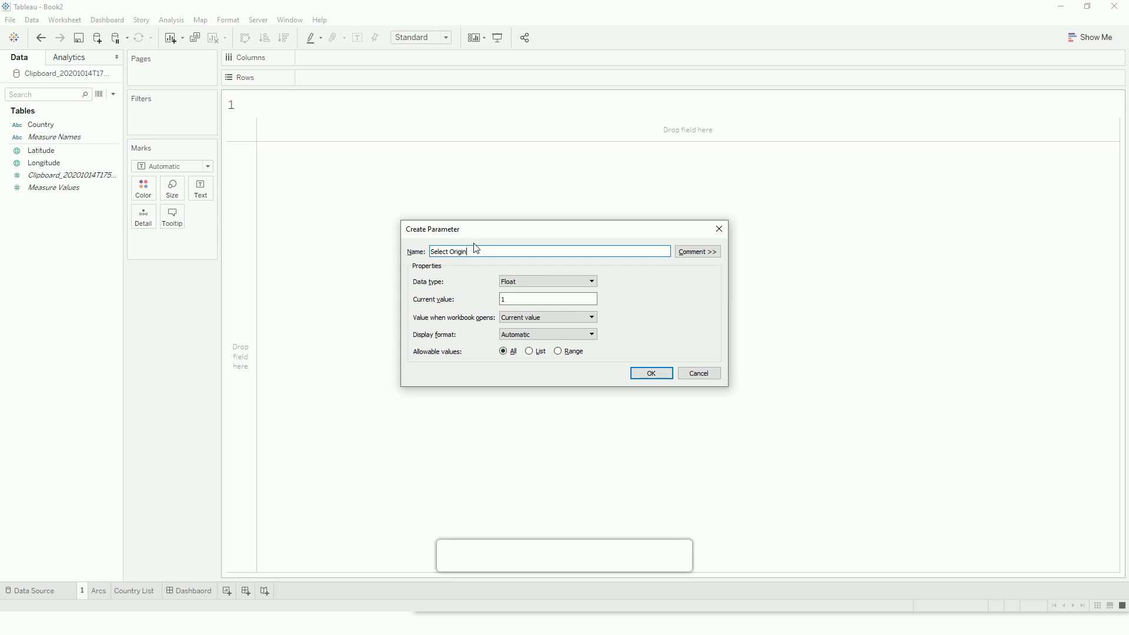
left_click(528, 282)
left_click(516, 309)
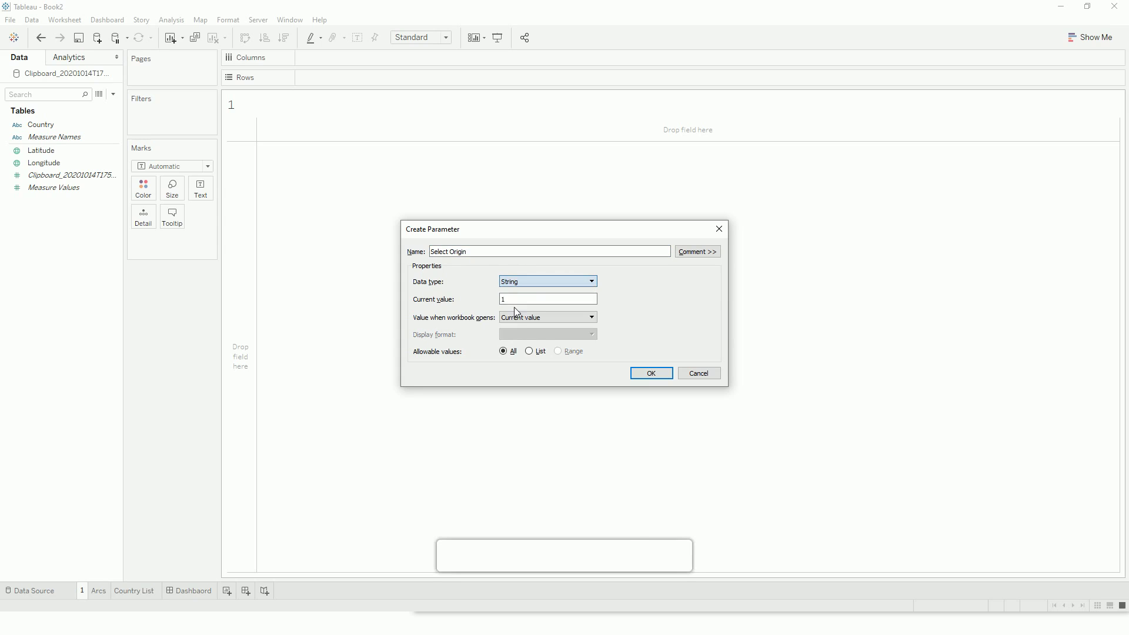
left_click(531, 351)
left_click(676, 400)
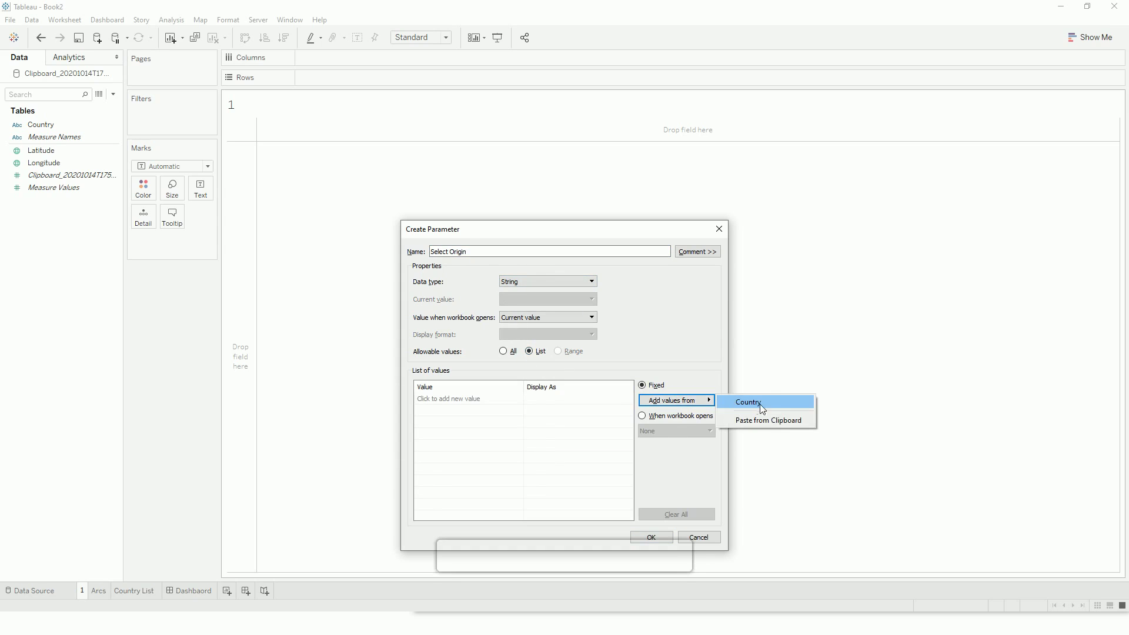
left_click(751, 402)
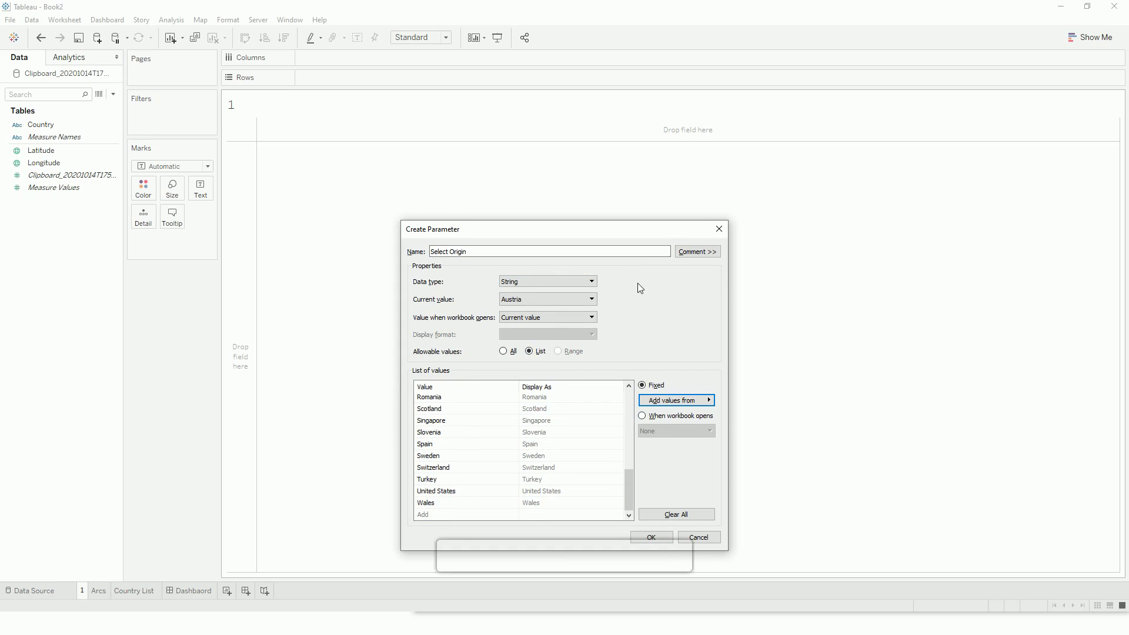
left_click(668, 474)
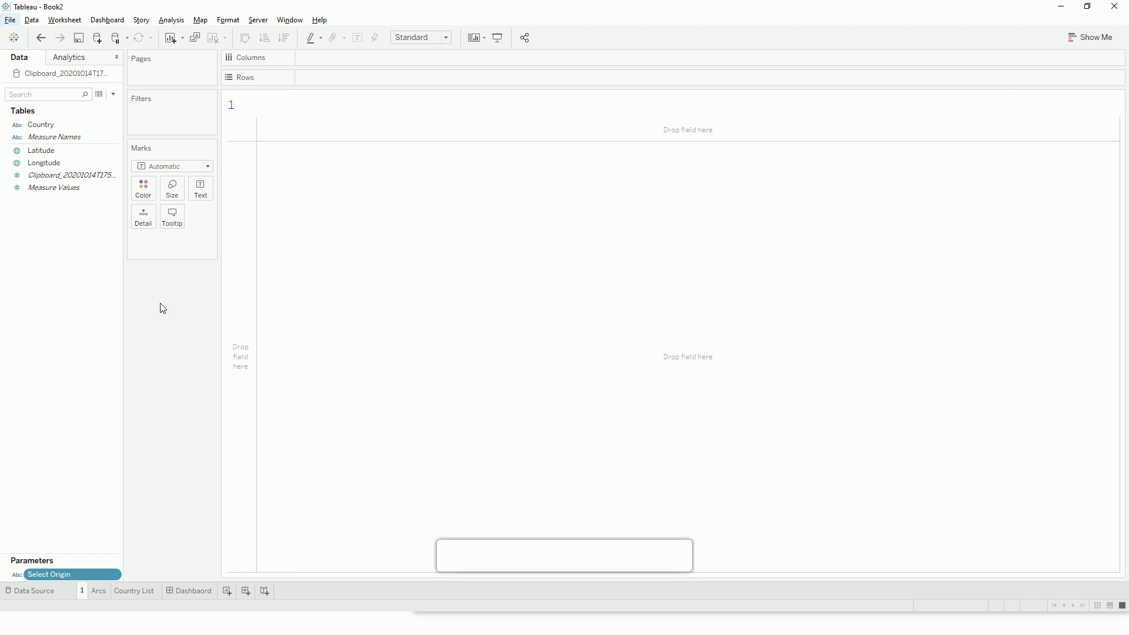
Copy the formulas from //Origin through the MAKELINE line in the Notepad notes
key("alt+Tab")
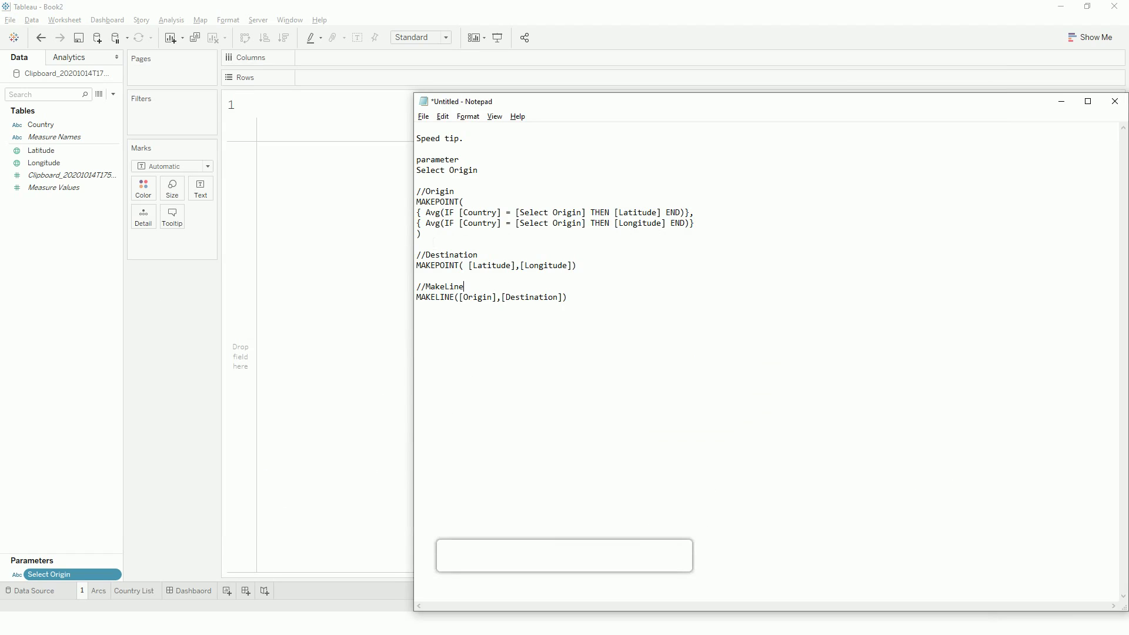
left_click_drag(422, 234, 420, 196)
left_click_drag(568, 297, 423, 192)
key("ctrl+c")
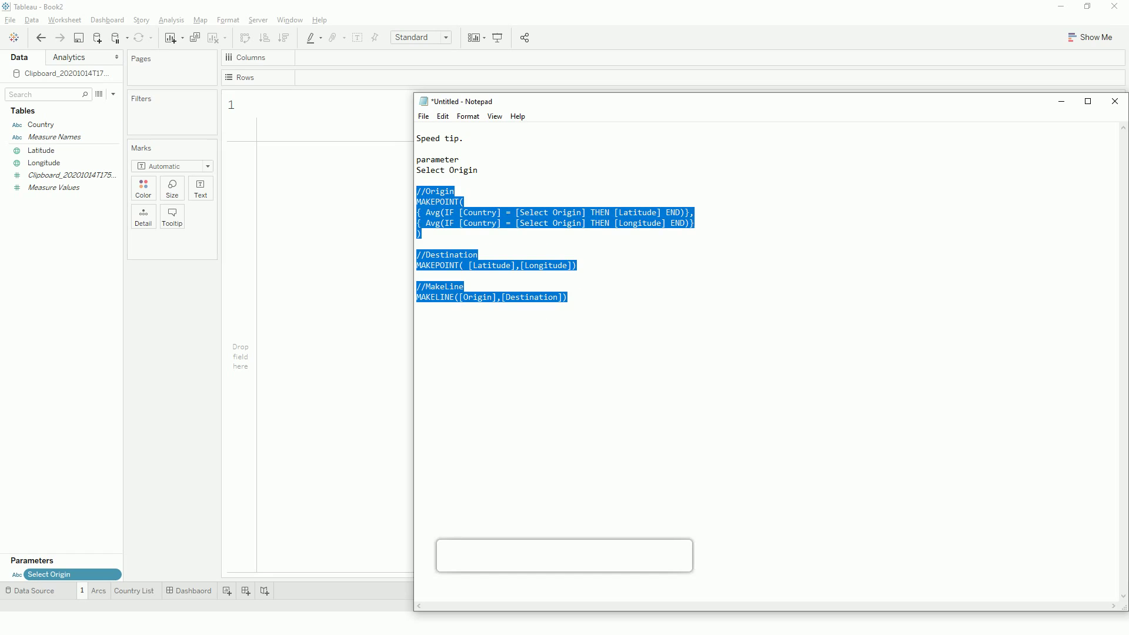
Start a new calculated field and paste in the Origin, Destination and MAKELINE formulas
left_click(114, 97)
left_click(56, 107)
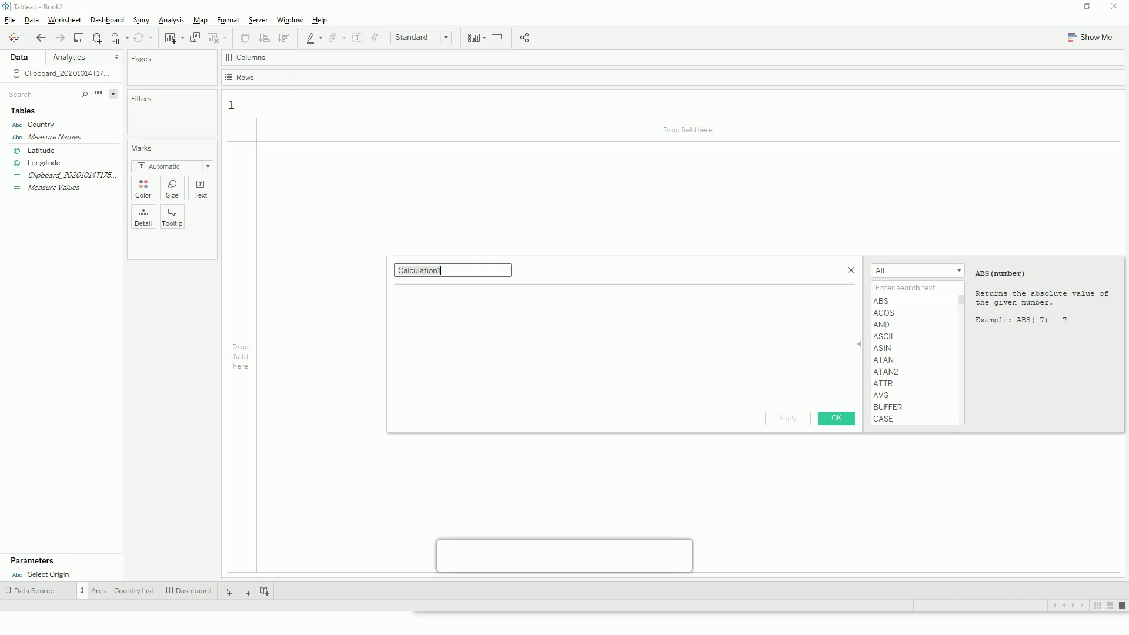
left_click(479, 297)
key("ctrl+v")
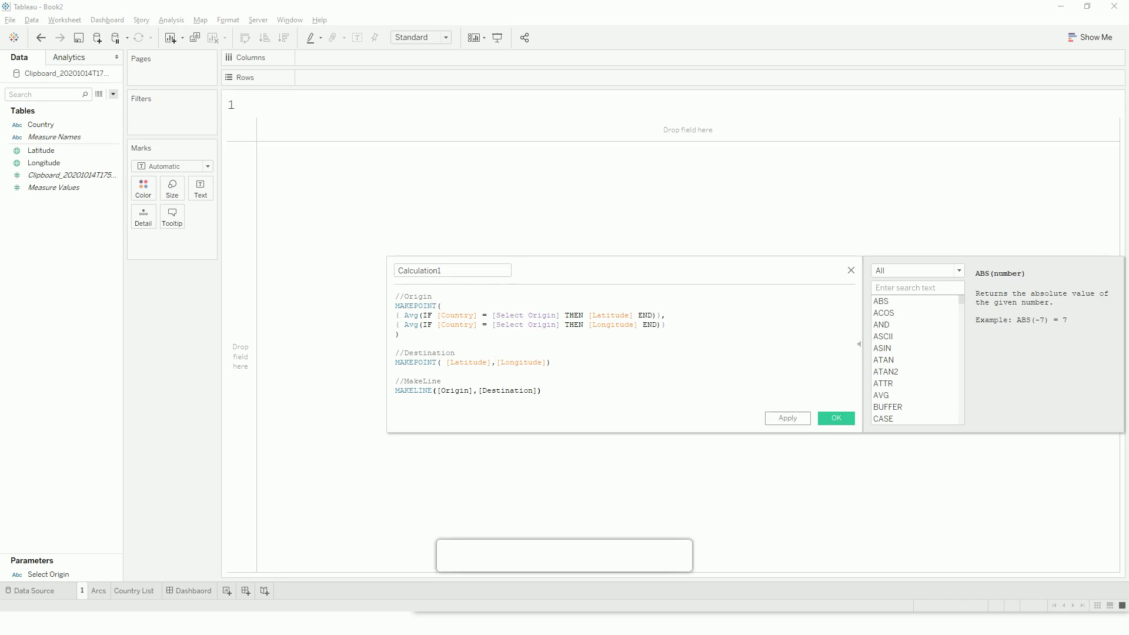
Drag the //Origin block onto the Data pane as its own field and review MAKEPOINT's signature
left_click_drag(399, 335, 78, 292)
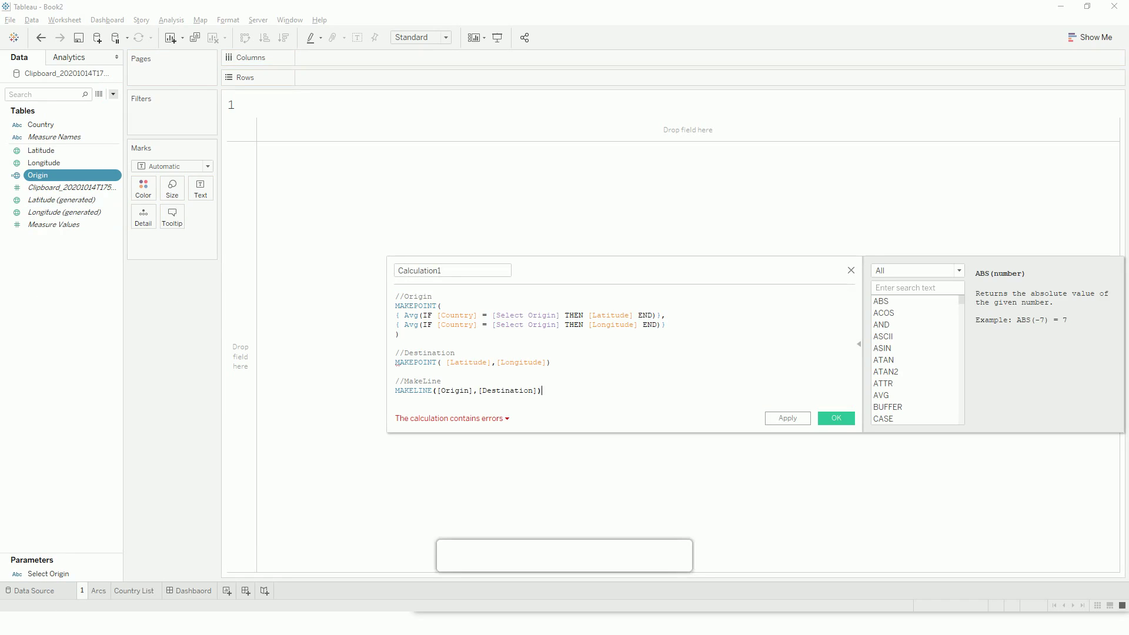
left_click(416, 362)
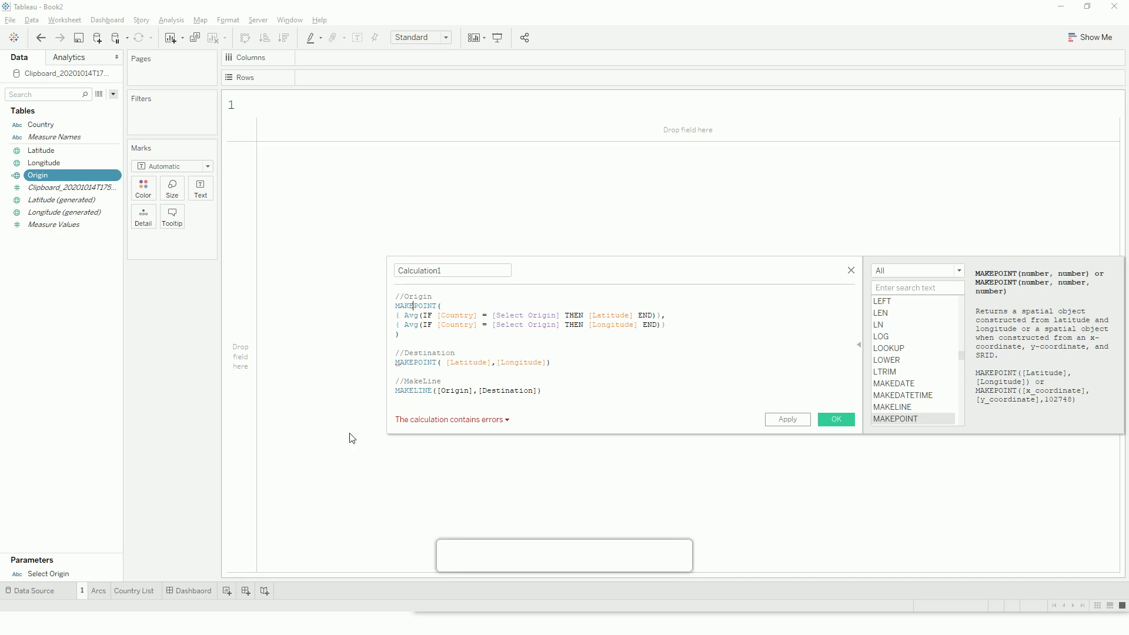
left_click(403, 315)
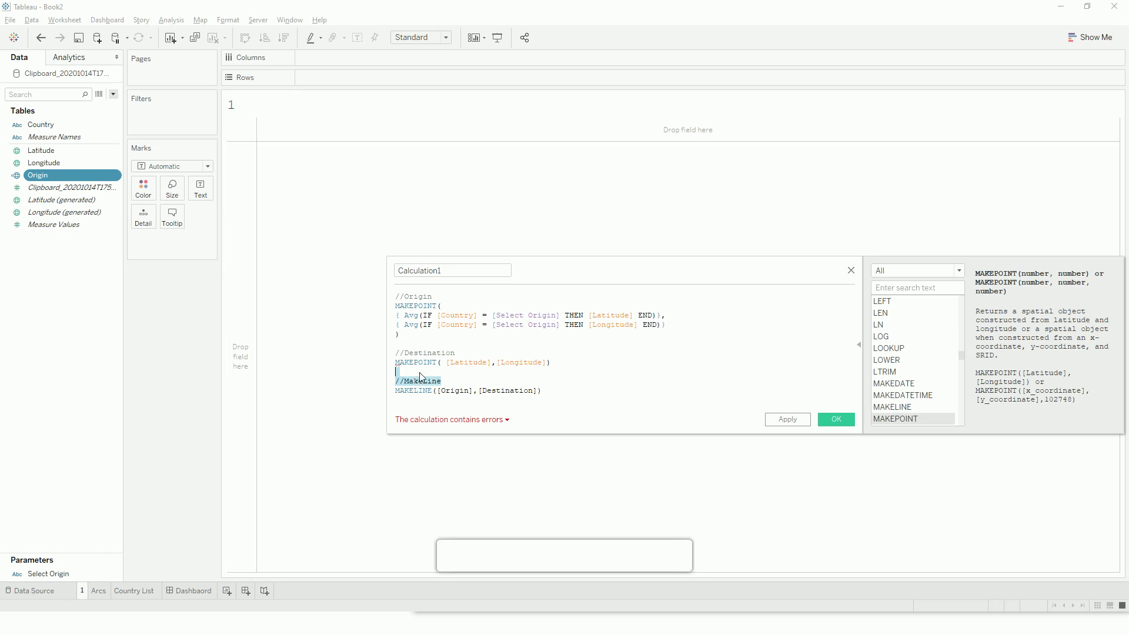
Drag the Destination line and the //MakeLine lines onto the Data pane as separate fields, then close the editor
triple_click(395, 362)
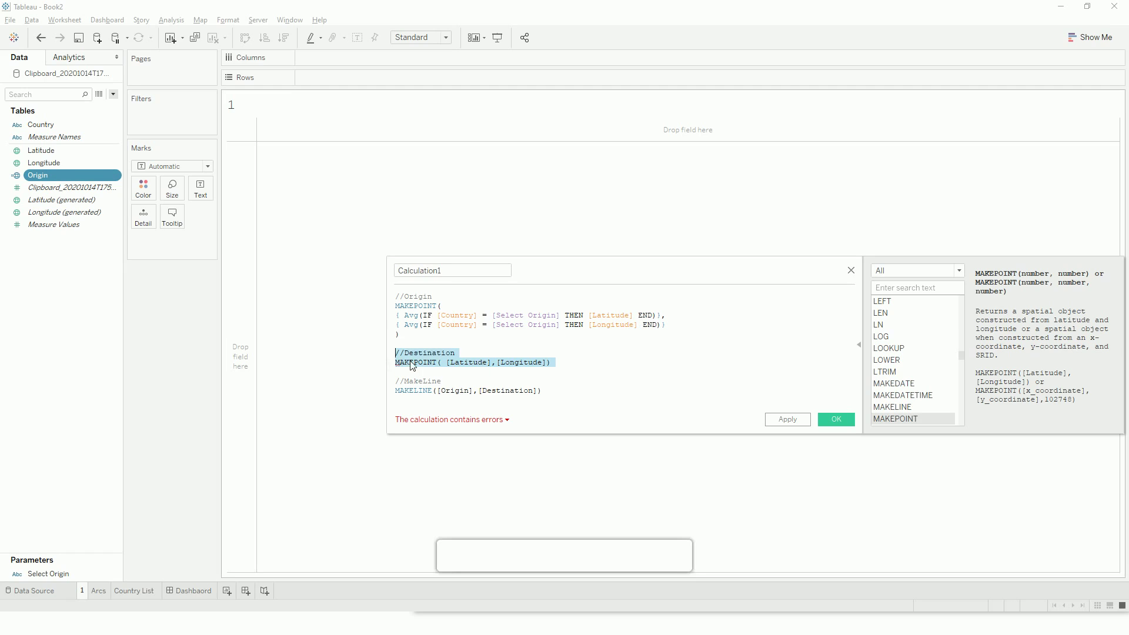
left_click_drag(395, 363, 69, 295)
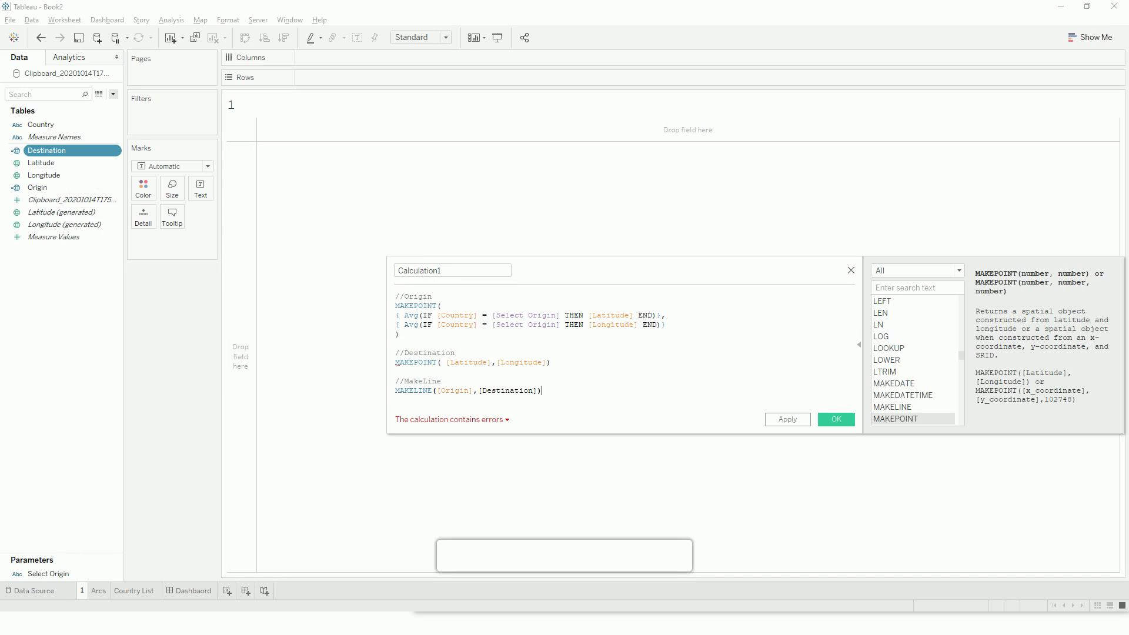
left_click(554, 397)
left_click_drag(542, 390, 395, 379)
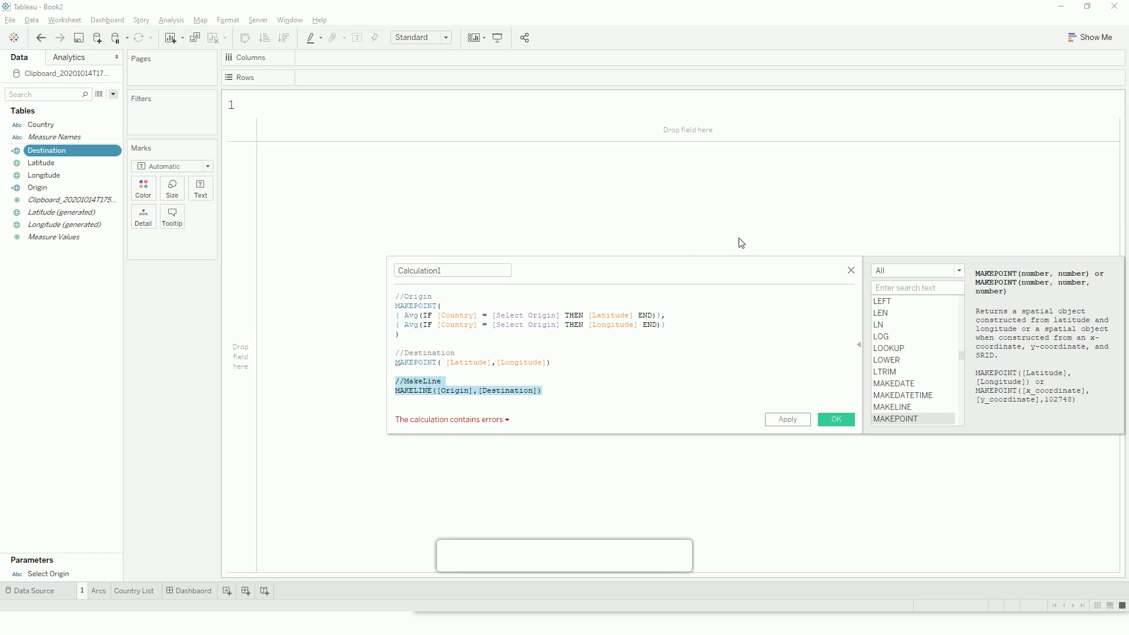
left_click(415, 392)
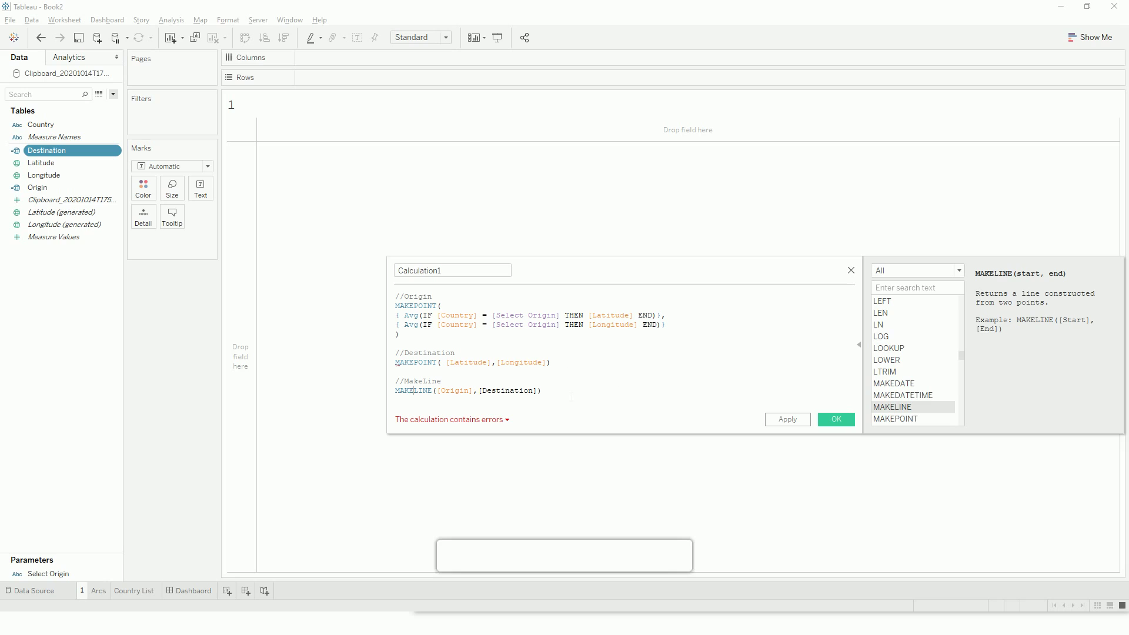
key("End")
key("shift+Home")
key("shift+Up")
left_click_drag(388, 381, 44, 307)
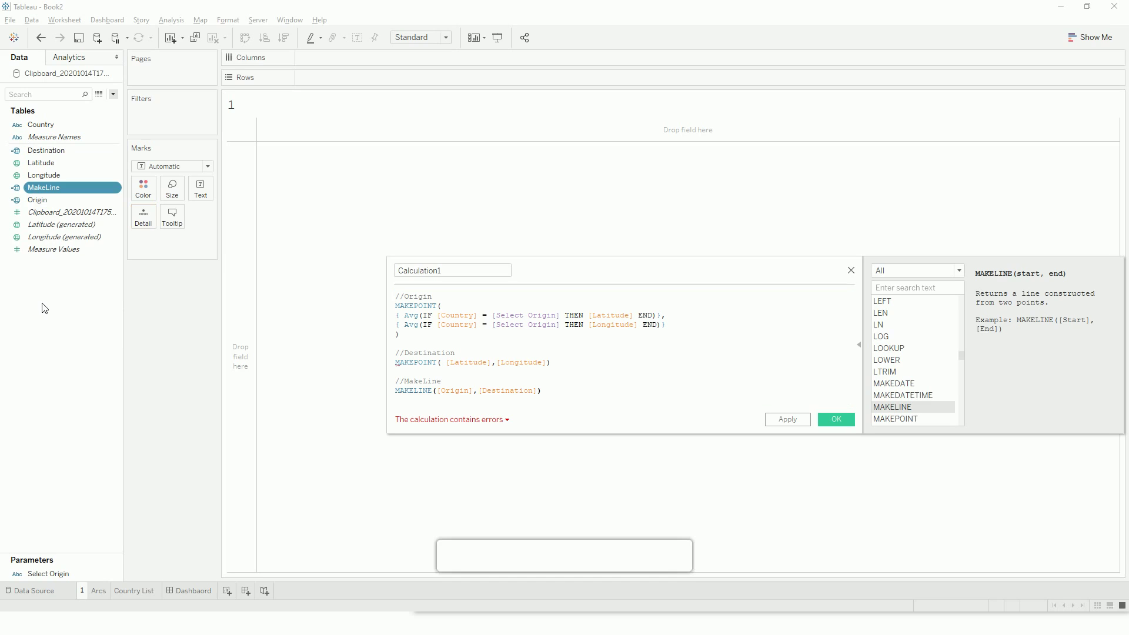
left_click(851, 270)
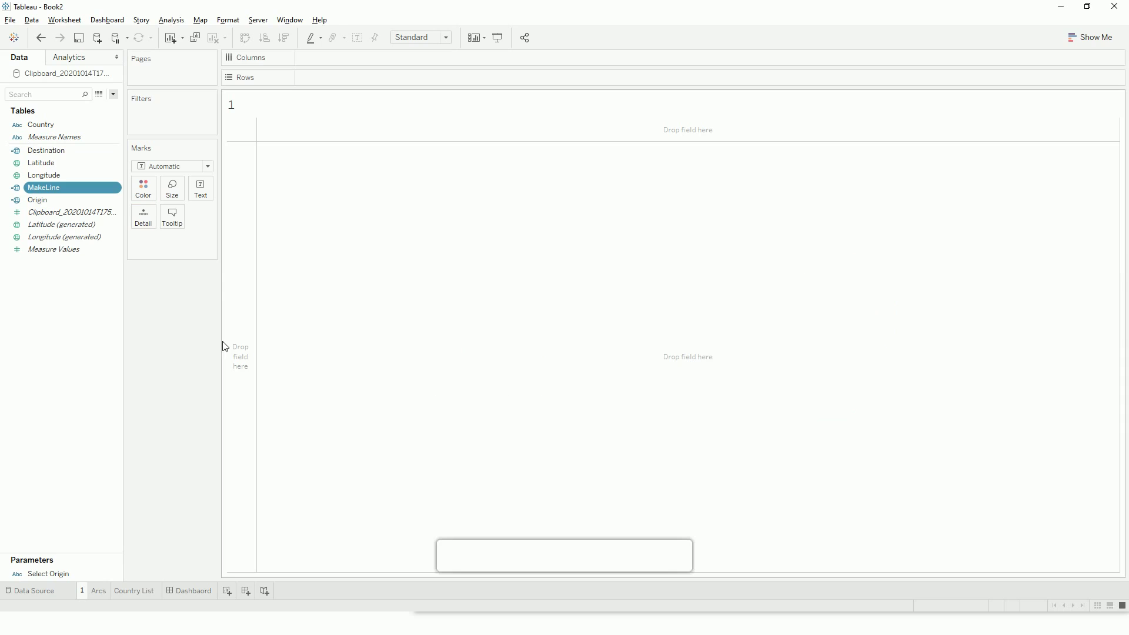
Plot MakeLine on the map and show the Select Origin parameter control
double_click(48, 188)
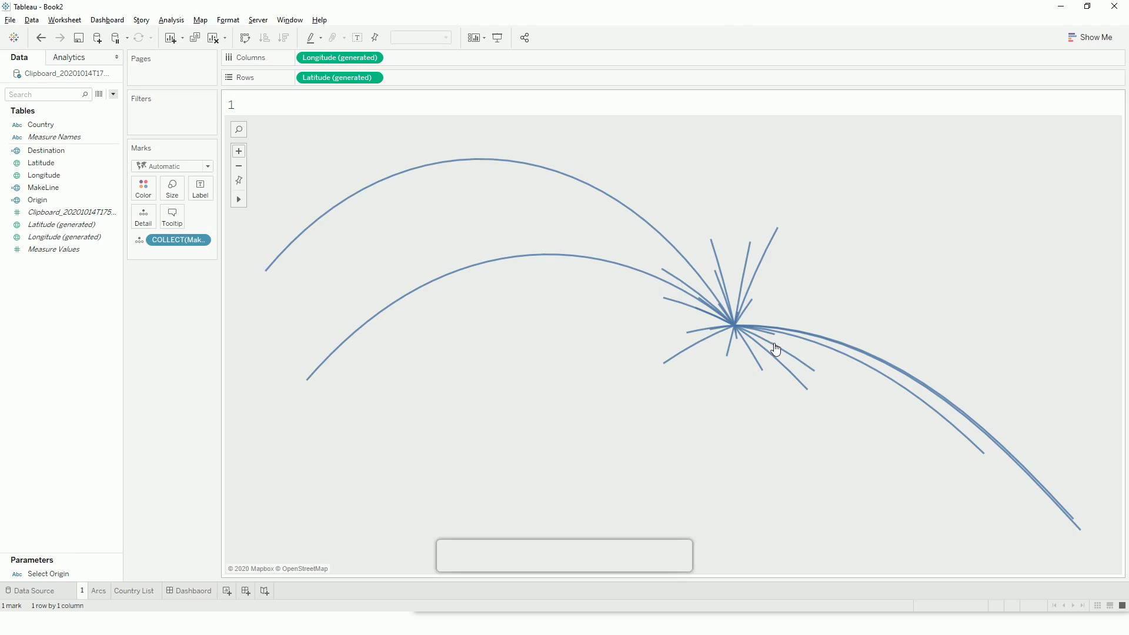
right_click(56, 574)
left_click(103, 380)
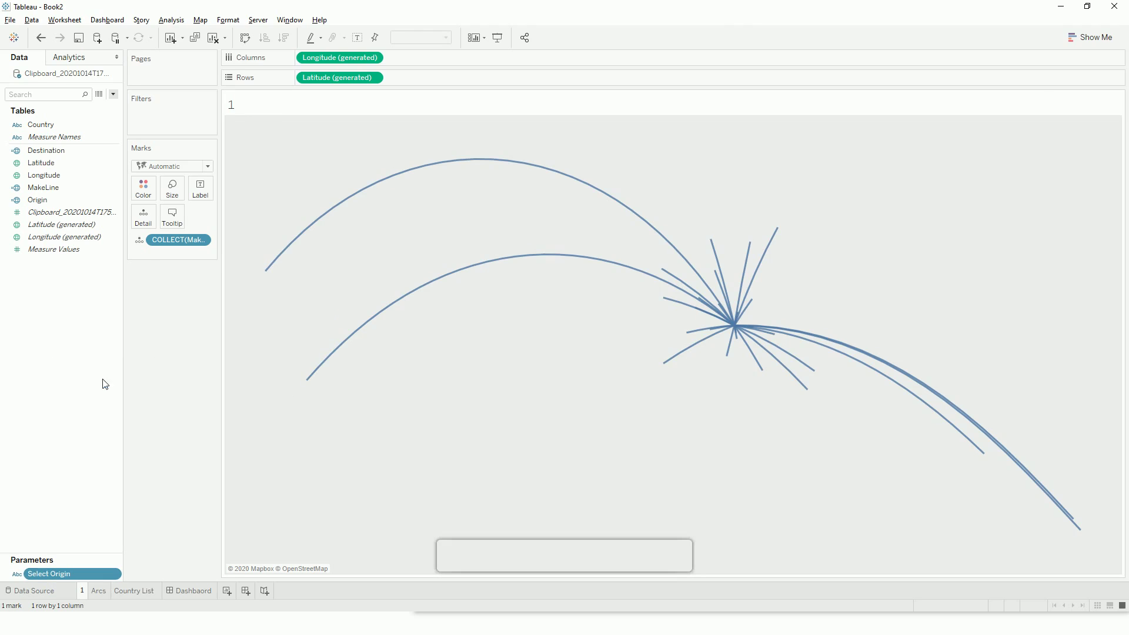
Switch the Select Origin control to Canada, then to Belgium
left_click(1078, 115)
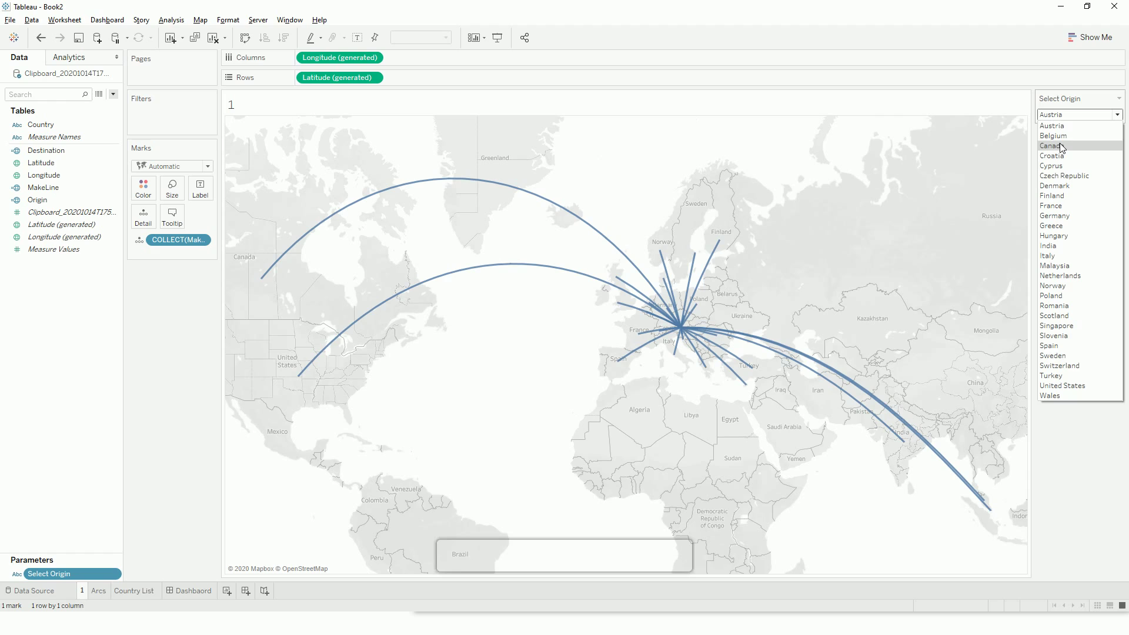
key("Escape")
left_click(1062, 148)
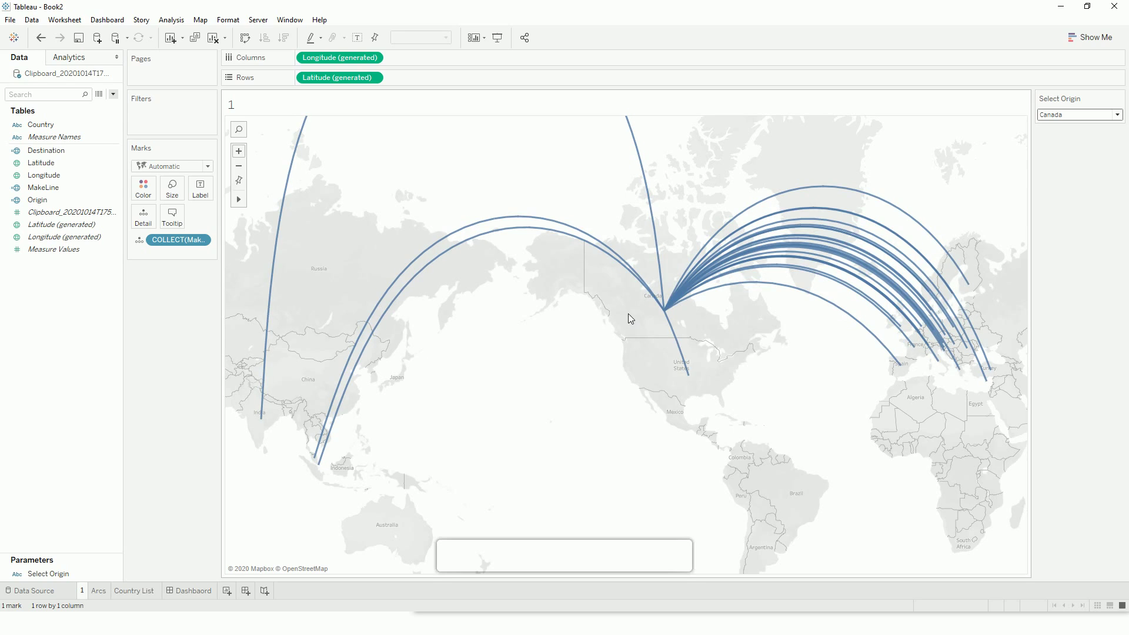
left_click(1081, 115)
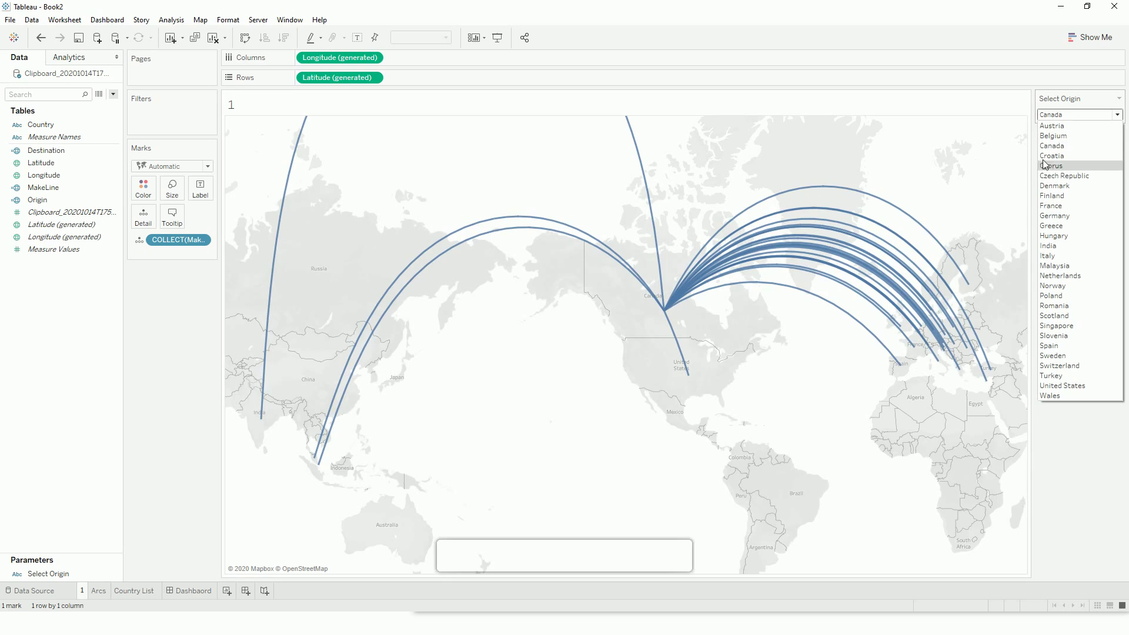
left_click(1056, 136)
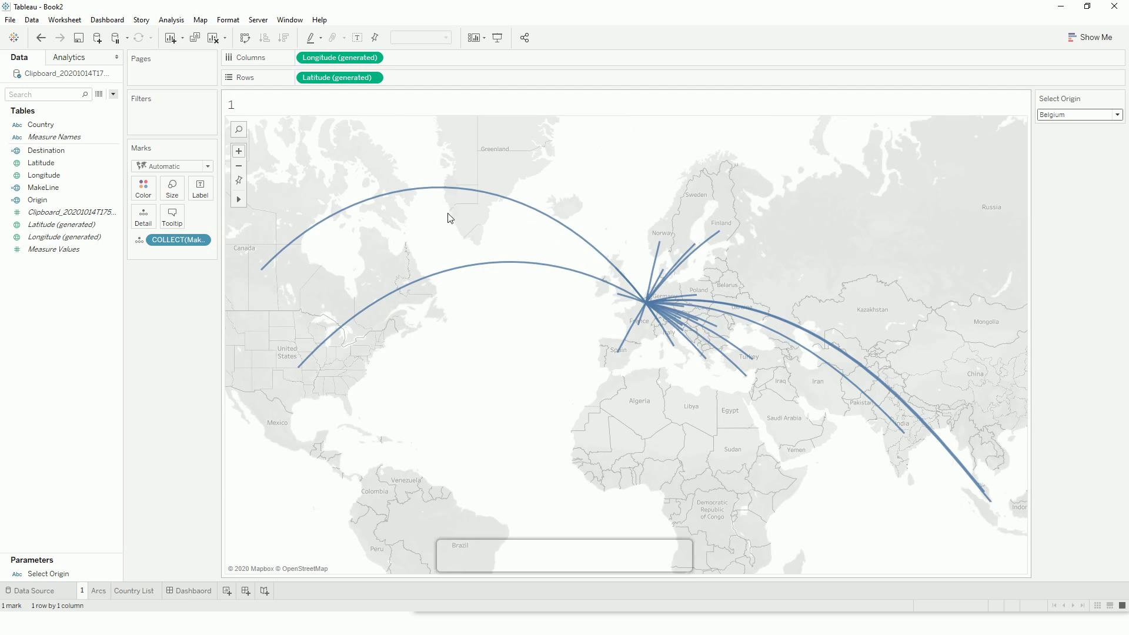
Duplicate Longitude (generated) on Columns and put Destination on the second marks card's Detail
left_click_drag(336, 57, 444, 55)
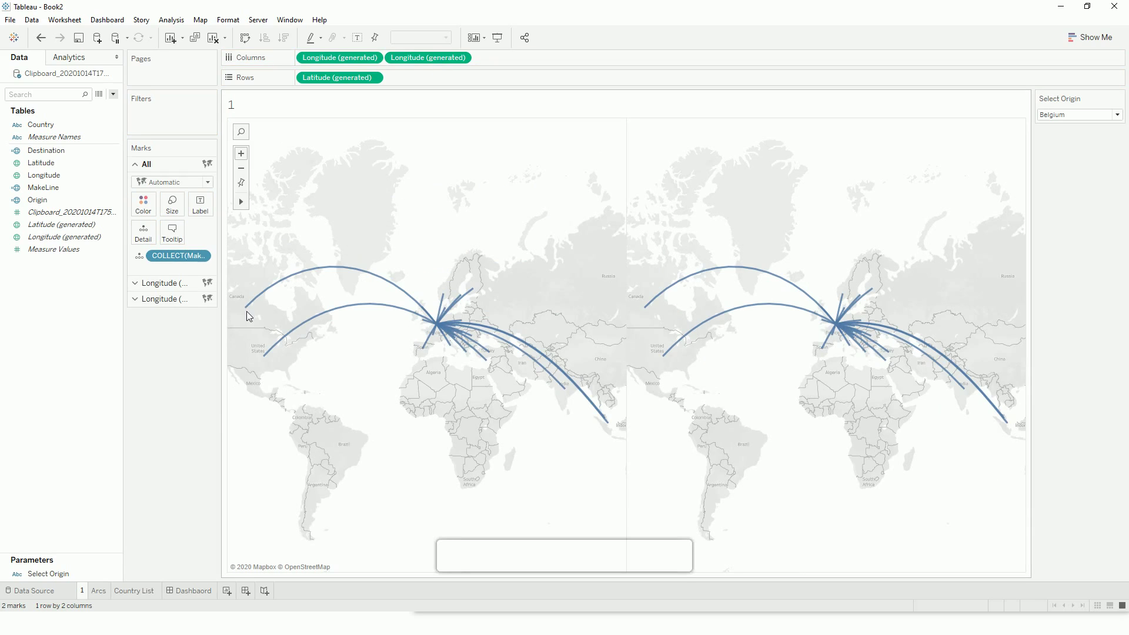
left_click(414, 57)
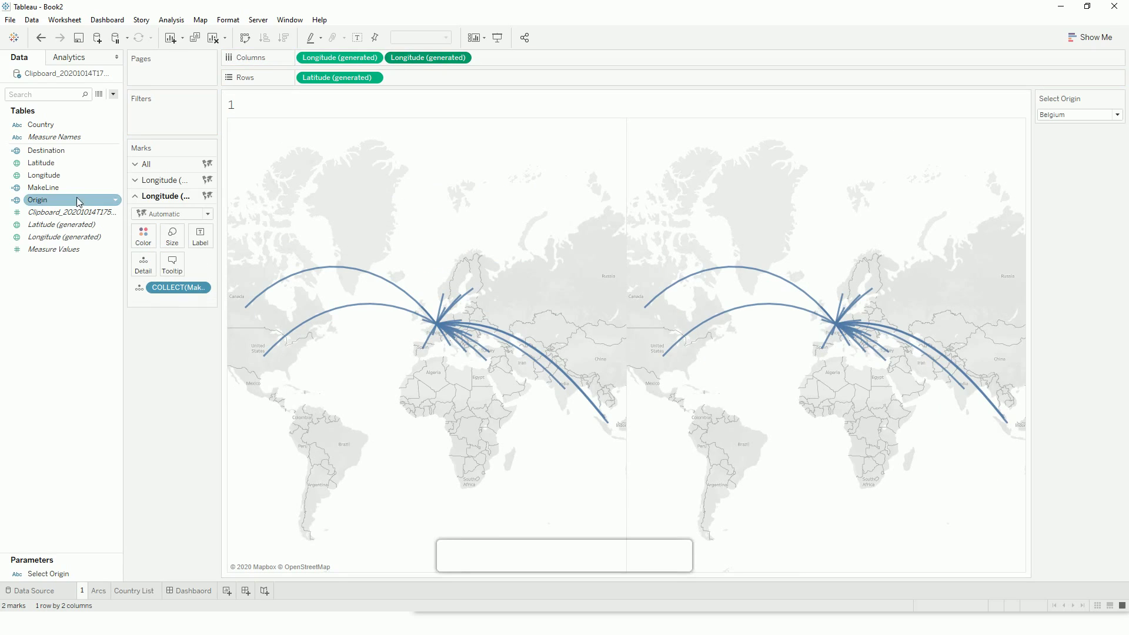
left_click_drag(56, 154, 176, 296)
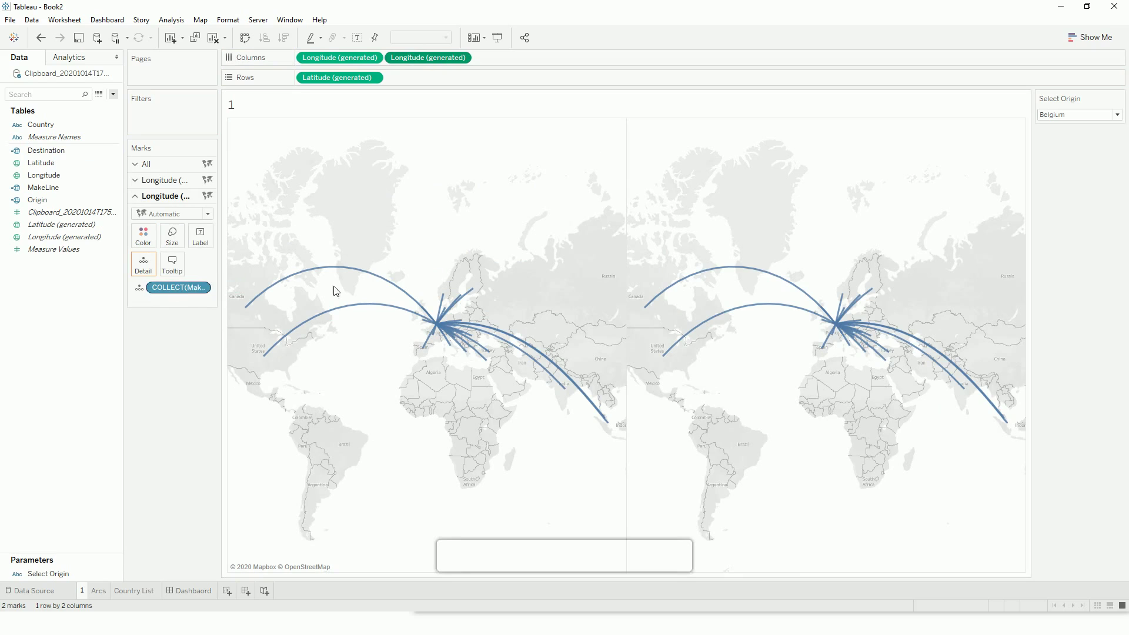
Combine the two maps into a dual-axis map and colour the destination dots pink
right_click(443, 57)
left_click(479, 154)
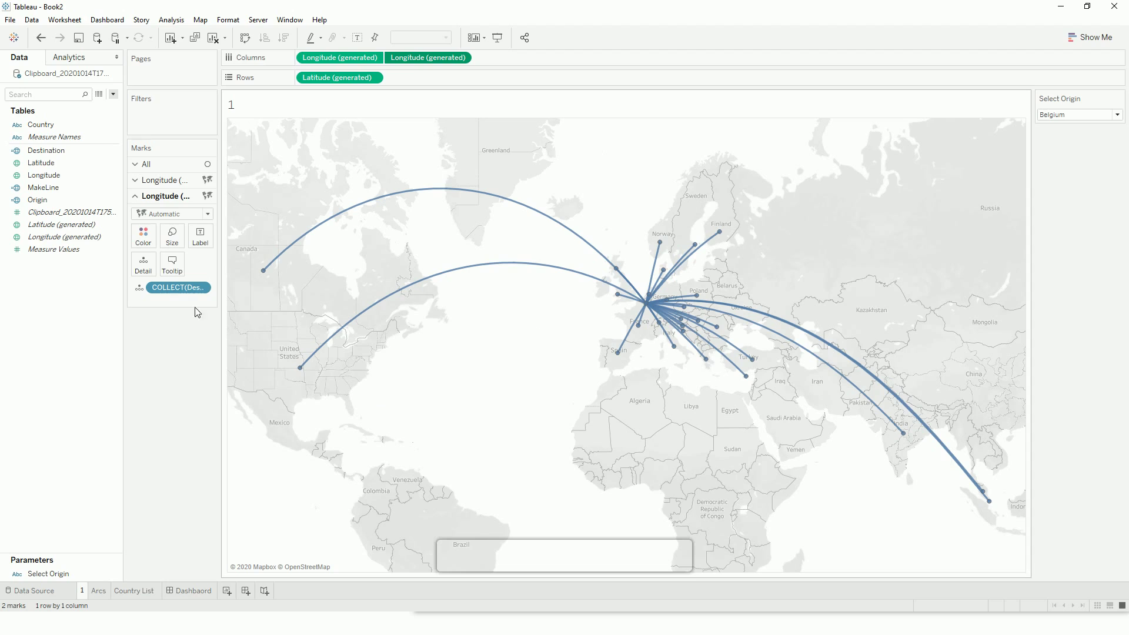
left_click(144, 236)
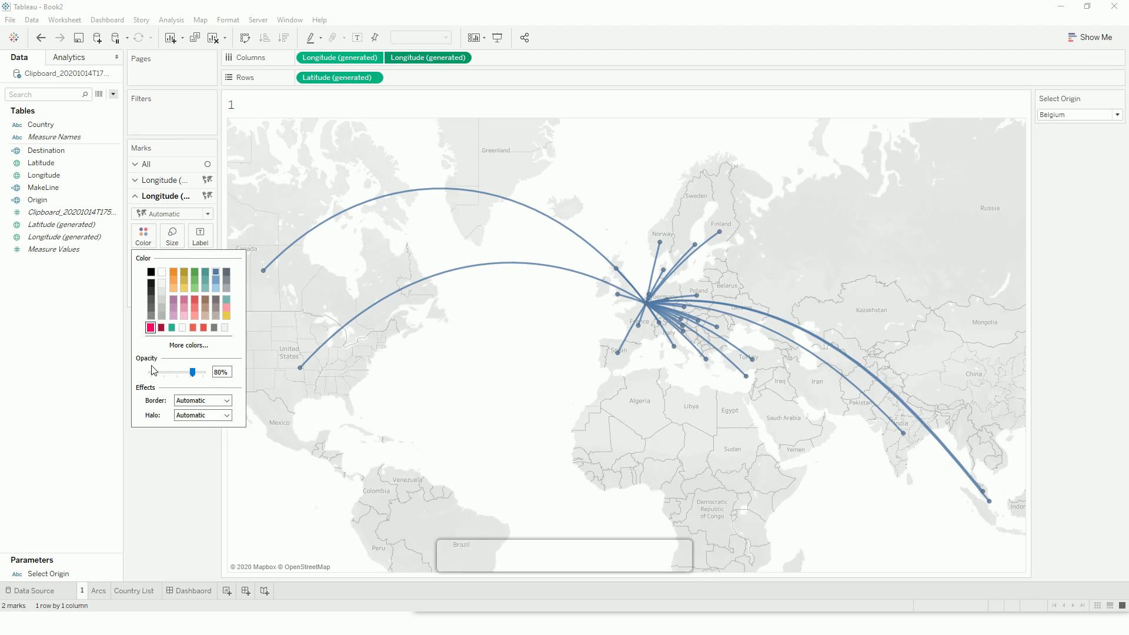
left_click(158, 454)
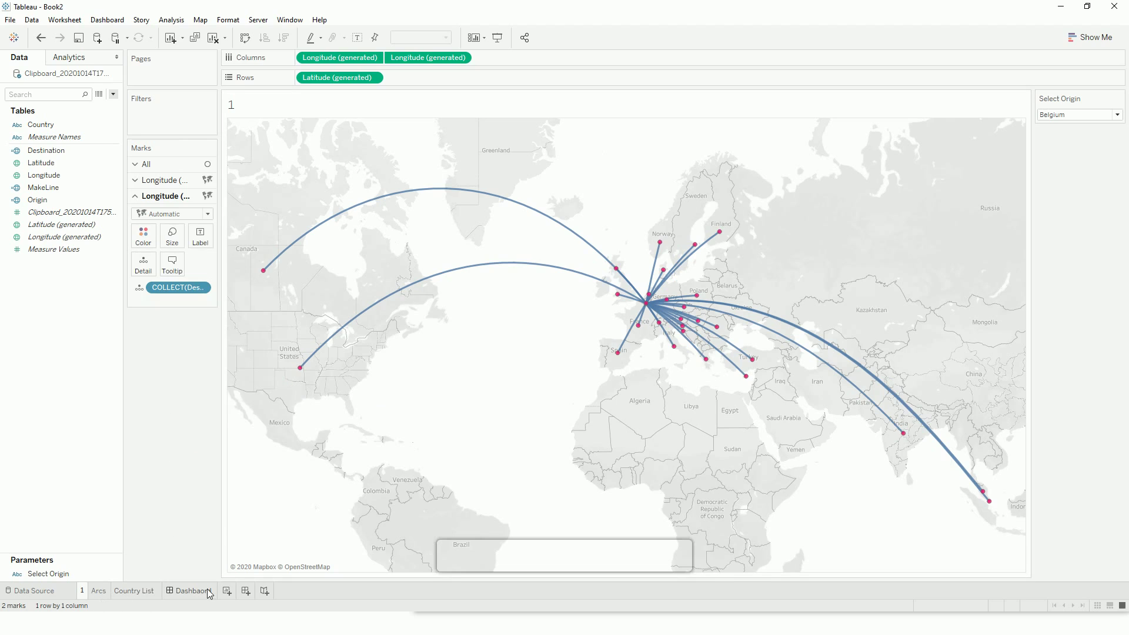
Open the Dashboard and make India, then Netherlands, the origin country from the list
left_click(126, 591)
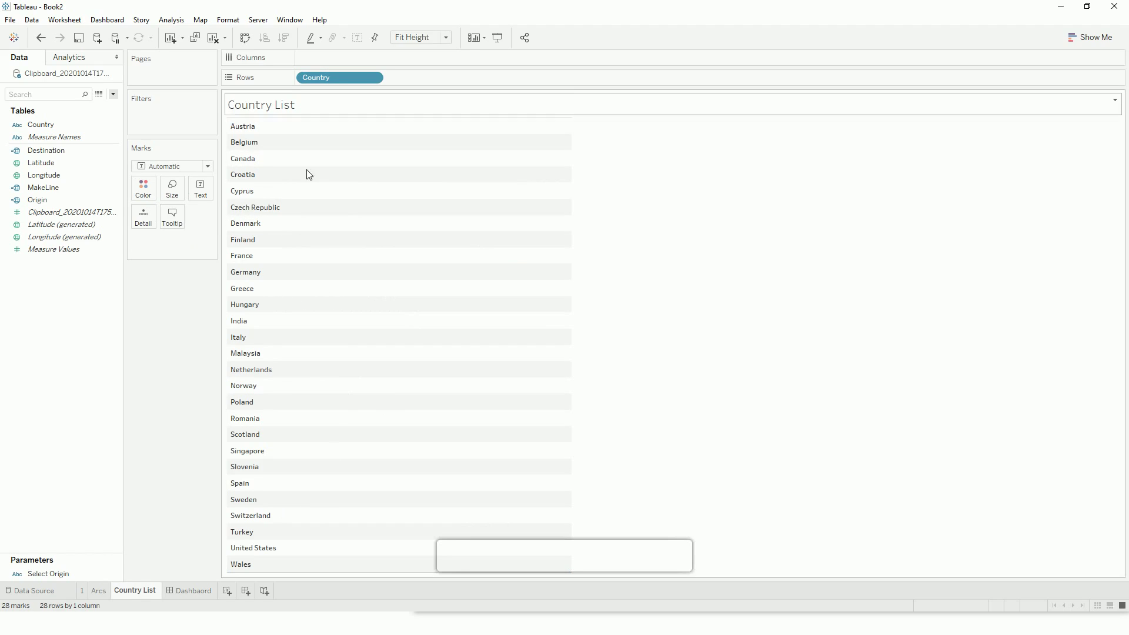
left_click(198, 590)
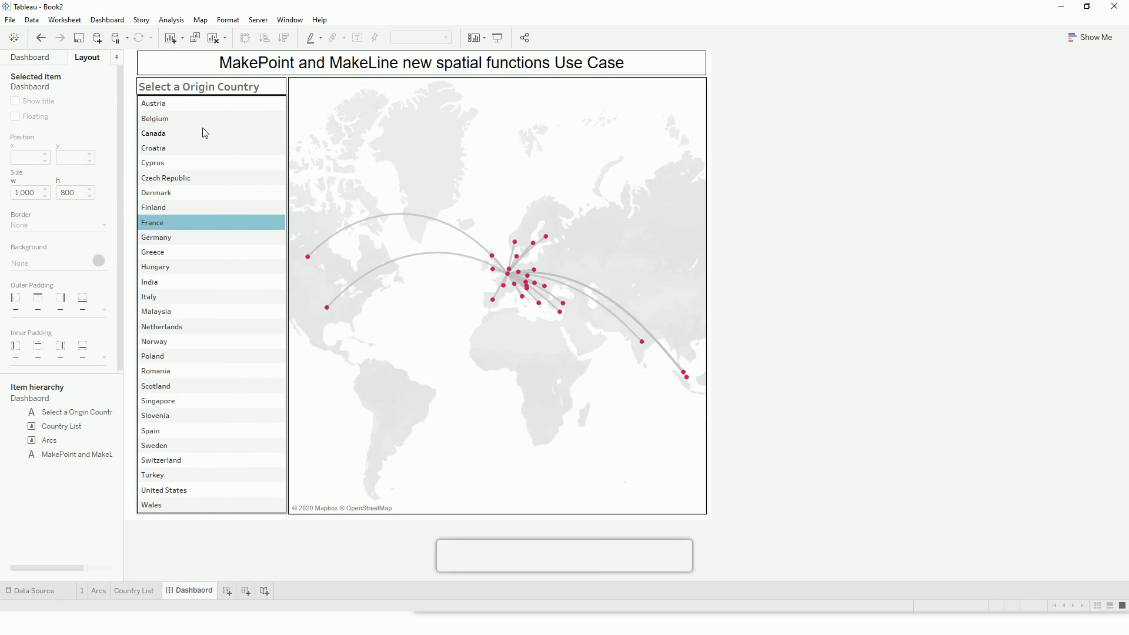
left_click(186, 288)
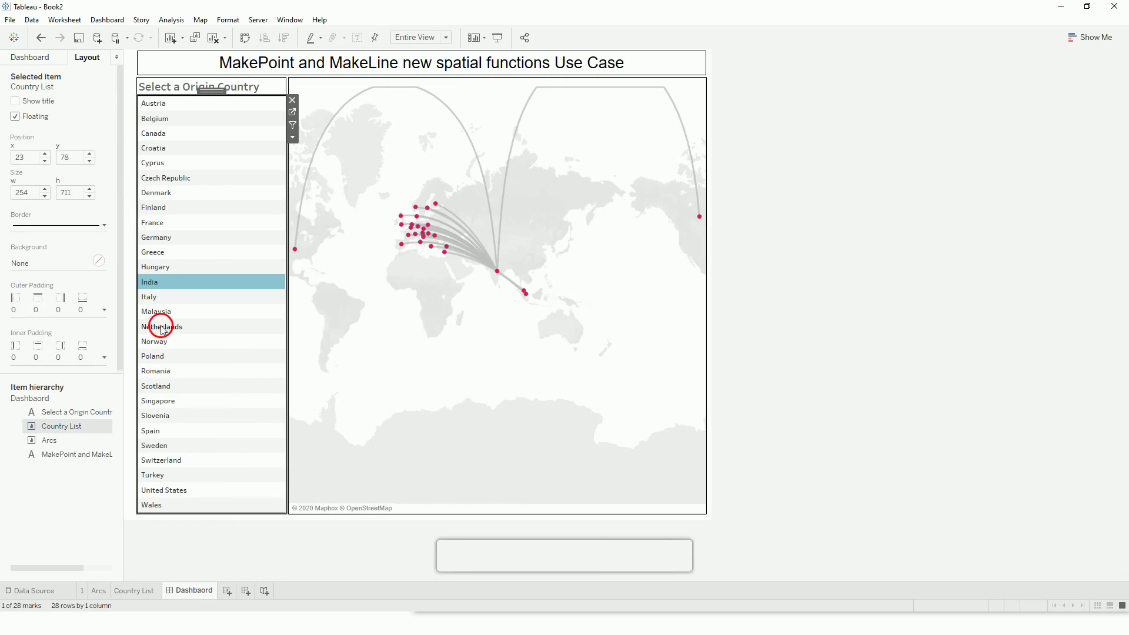
left_click(168, 327)
Try Scotland and France as origin, ending with Cyprus selected
left_click(174, 386)
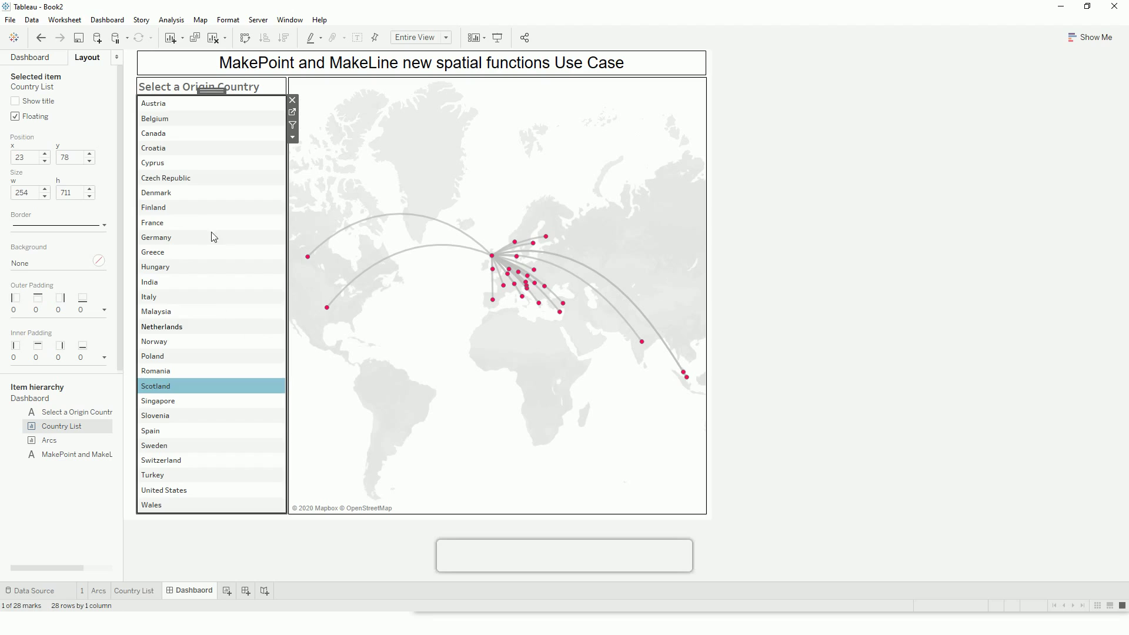
key("Escape")
left_click(176, 222)
left_click(171, 162)
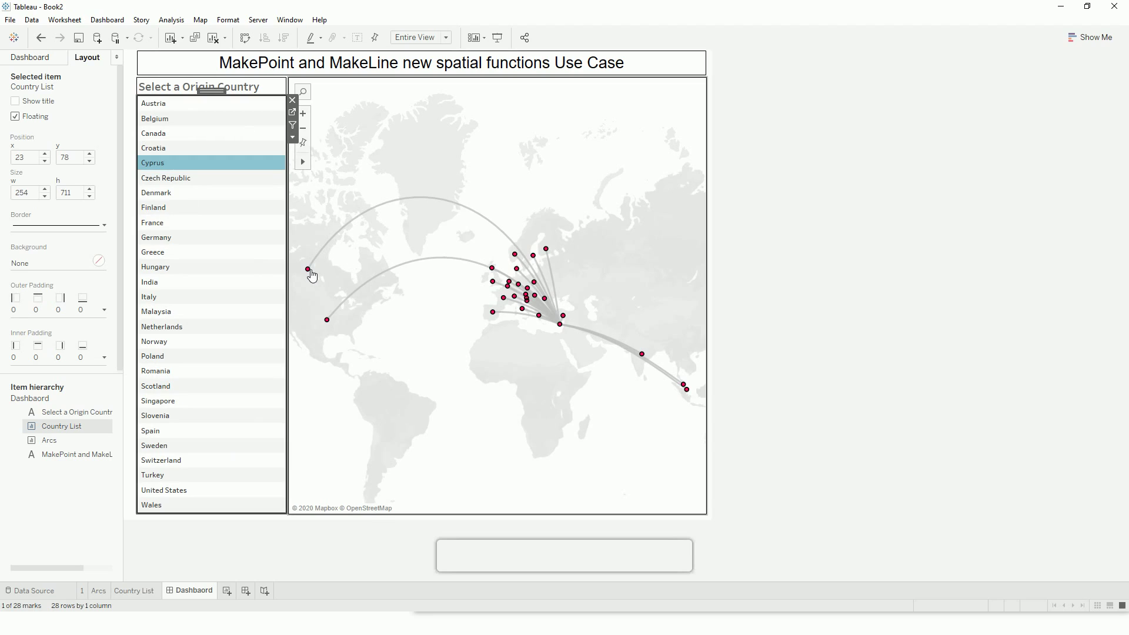
key("alt")
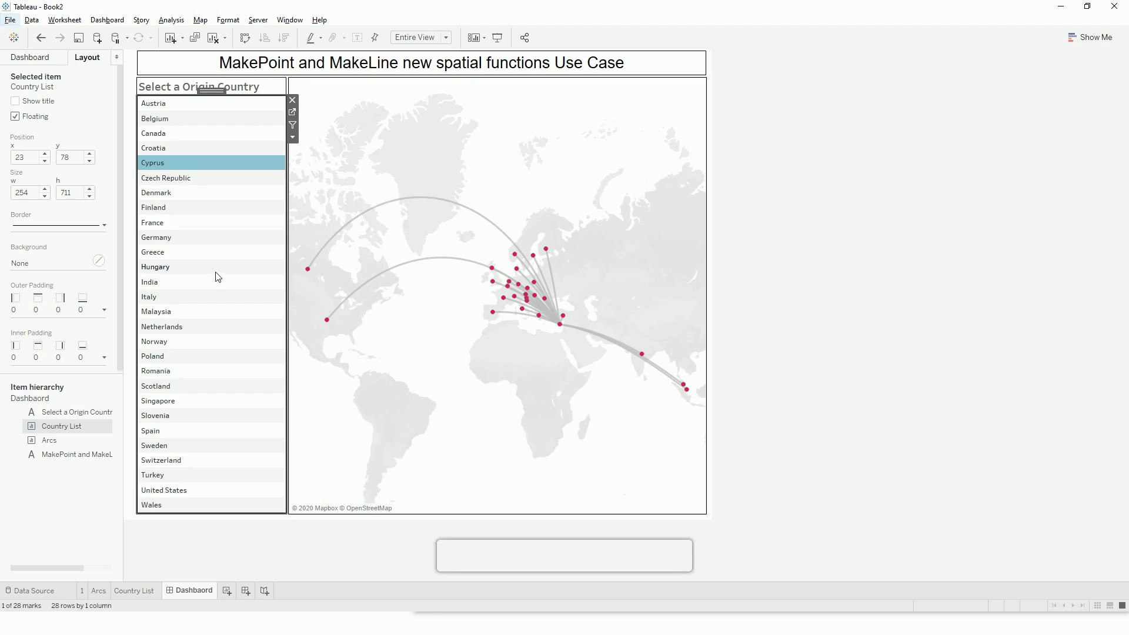